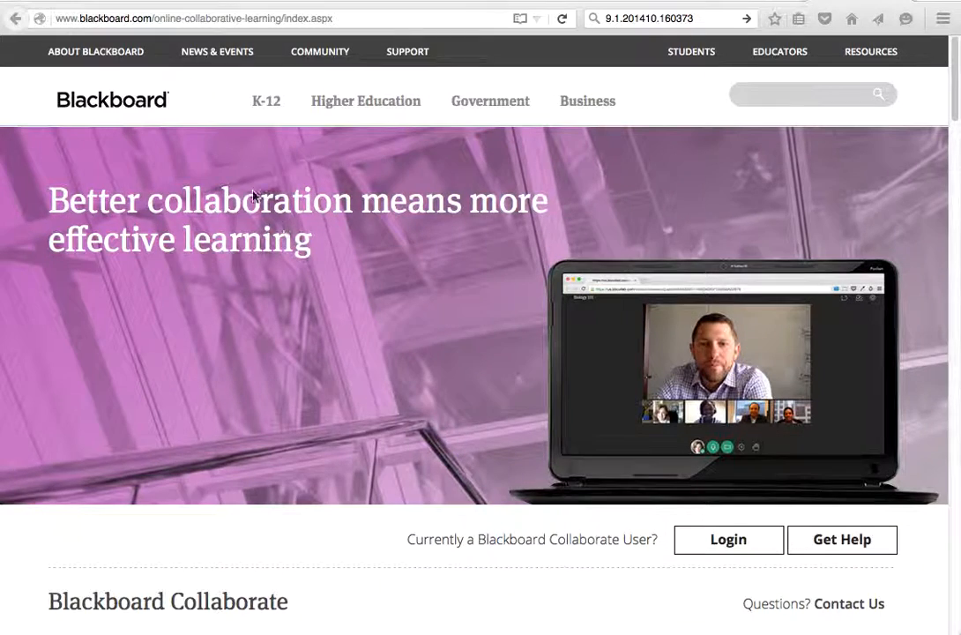
Look through the Blackboard Collaborate product page down to its overview section
scroll(513, 288, "down", 10)
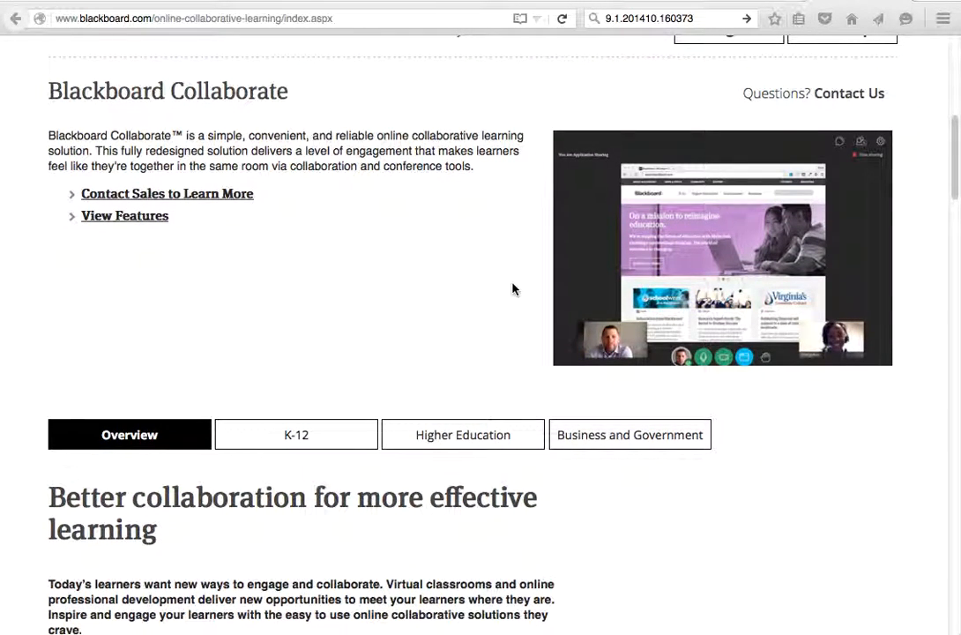
scroll(512, 287, "down", 5)
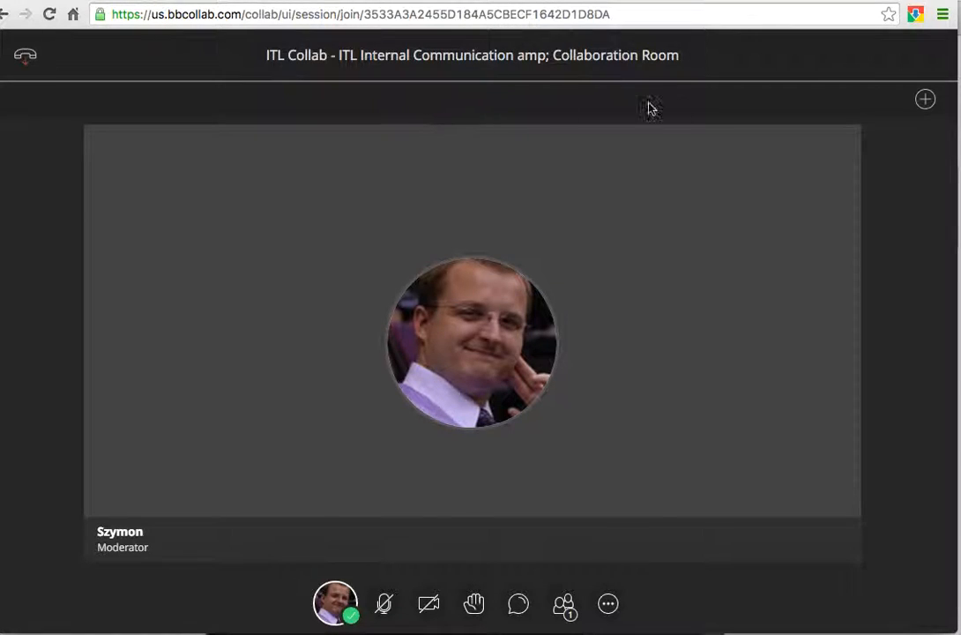
View the content sharing options in the ITL Collab session, close them, and put the session window away
left_click(923, 99)
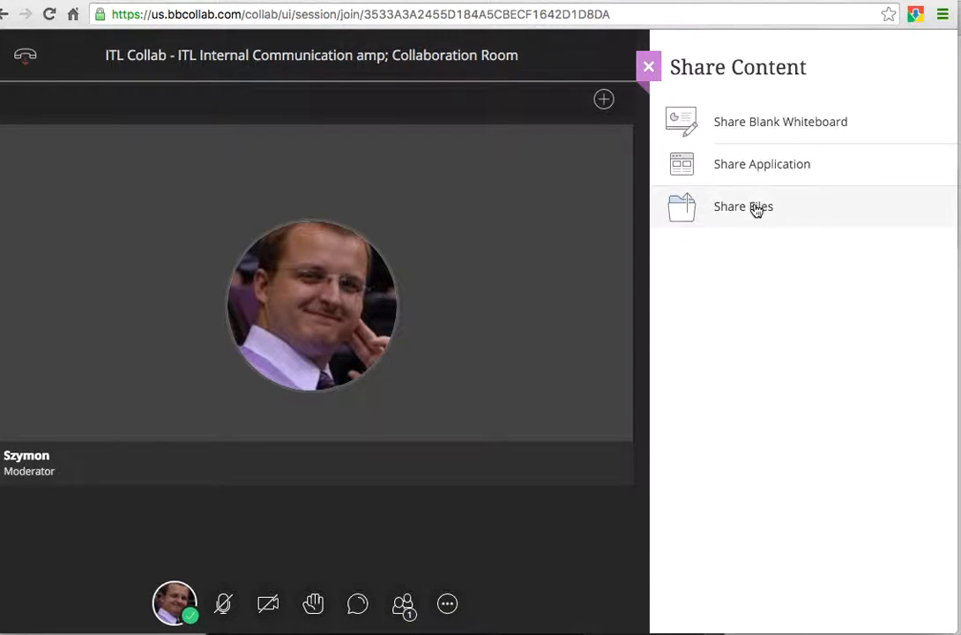
left_click(648, 69)
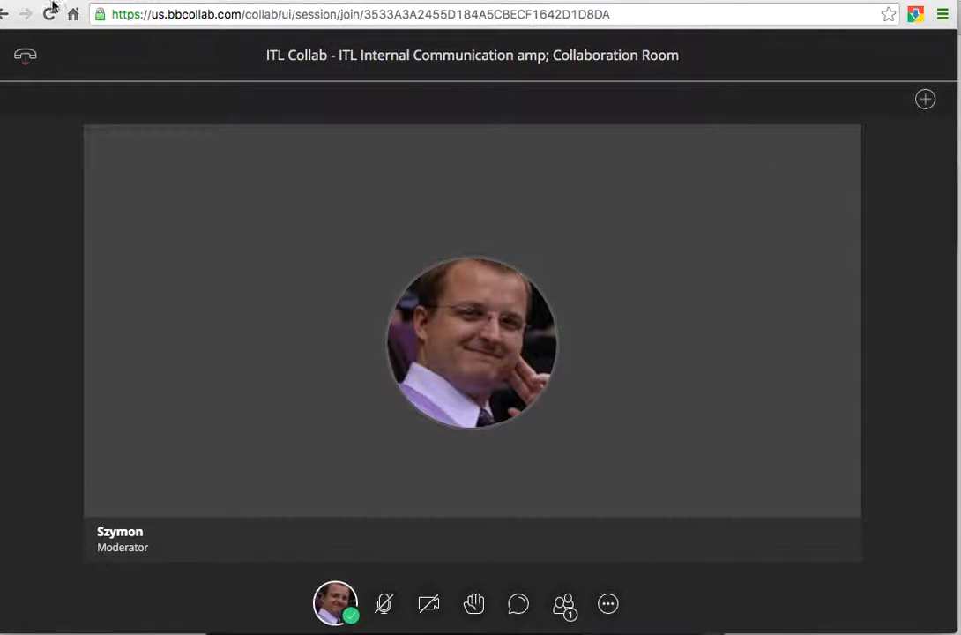
key("super+m")
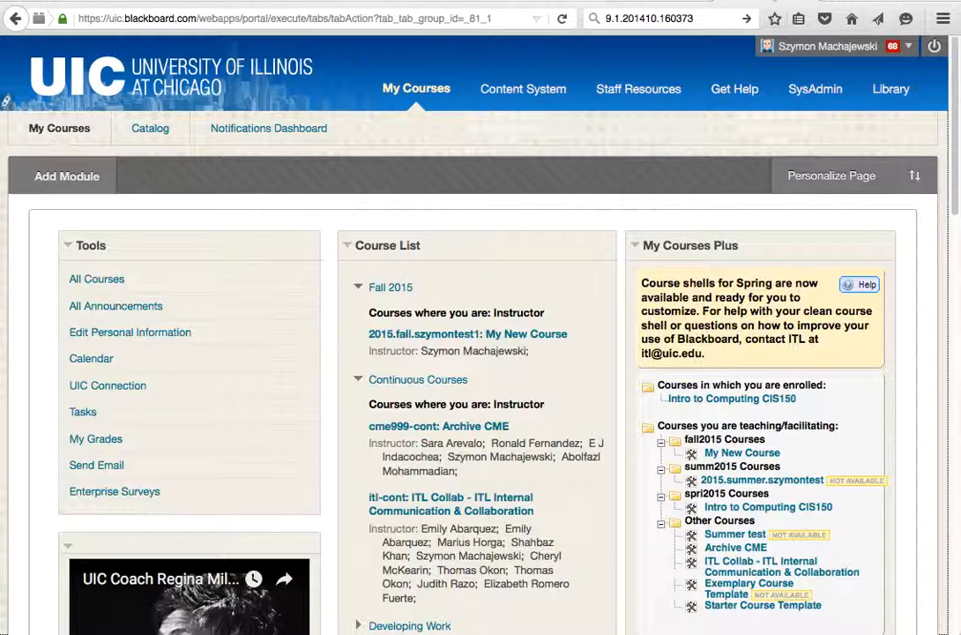
Open the Blackboard Collaborate tool of My New Course from its course tools
left_click(730, 455)
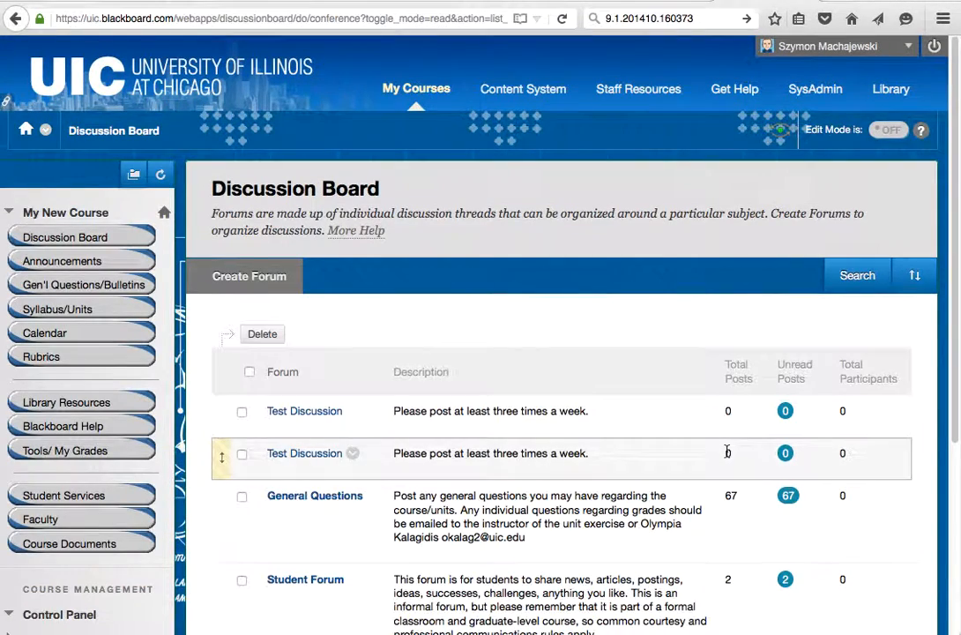
scroll(258, 223, "down", 5)
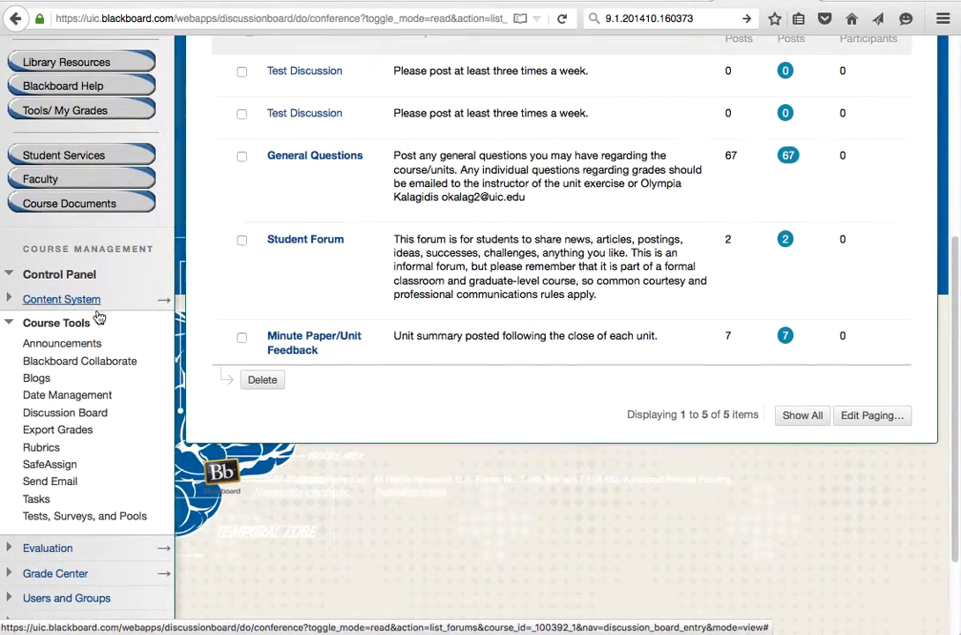
left_click(118, 366)
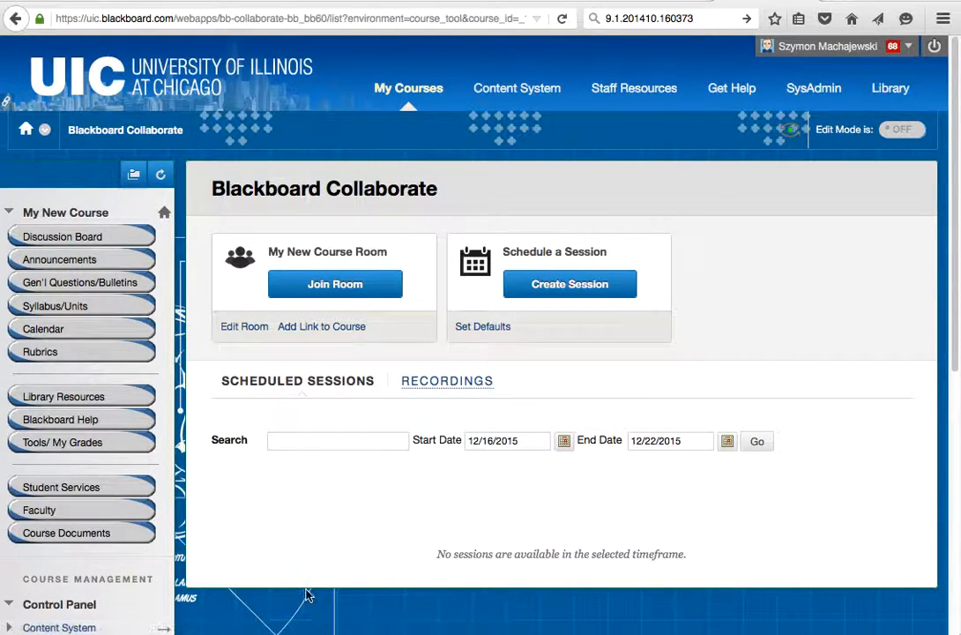
Review the editing options for My New Course Room, including its teleconference options and room attributes
left_click(246, 327)
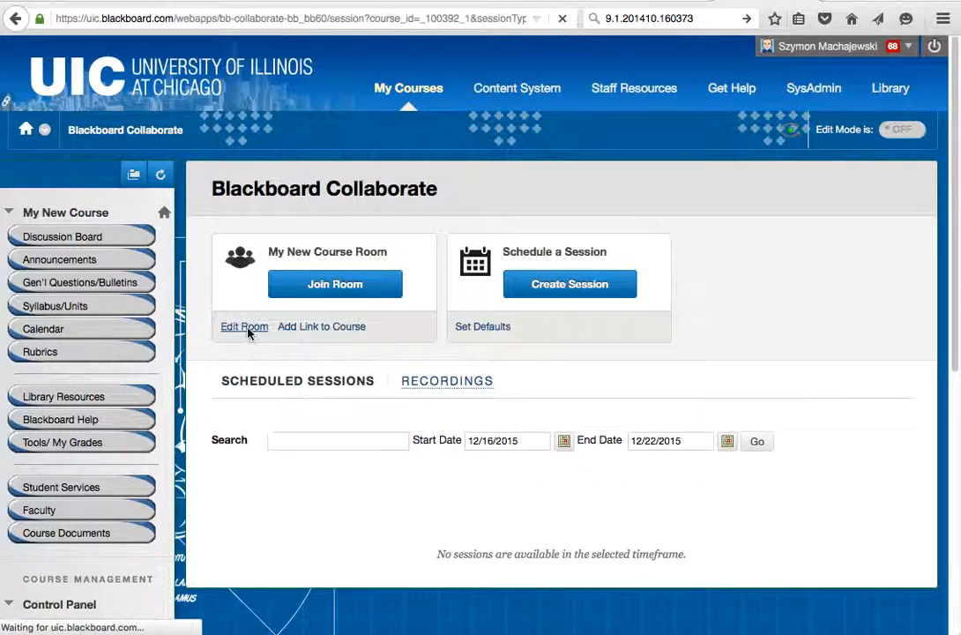
scroll(248, 334, "down", 10)
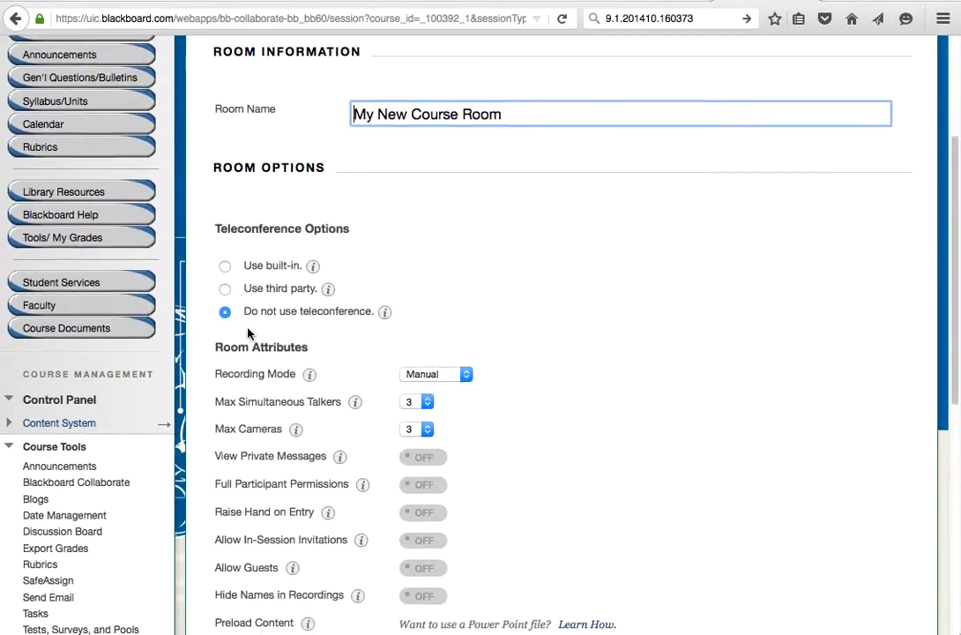
scroll(248, 333, "up", 10)
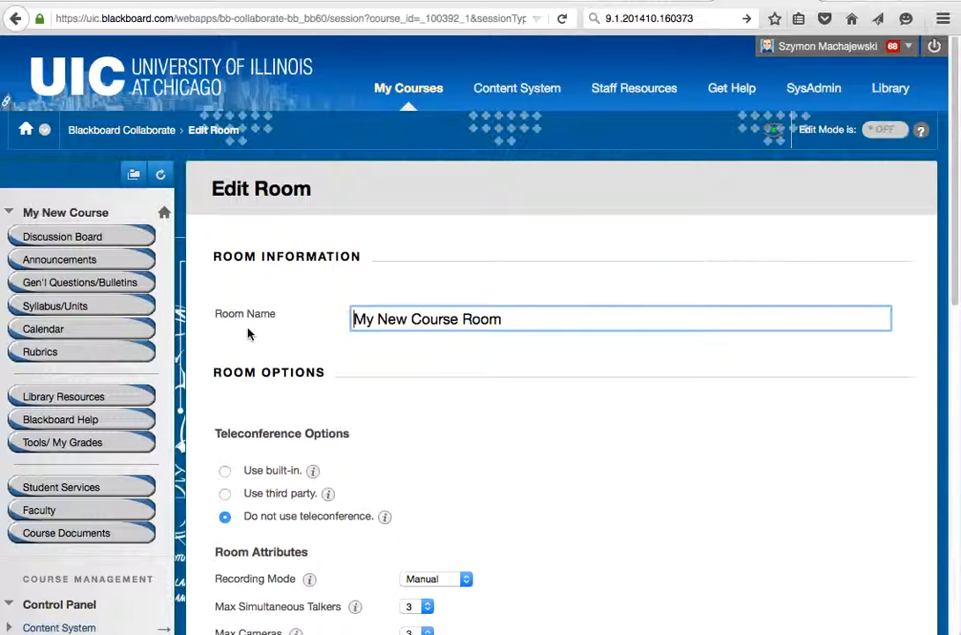
Open the Blackboard Collaborate tool of the ITL Collab - ITL Internal Communication & Collaboration course
left_click(408, 93)
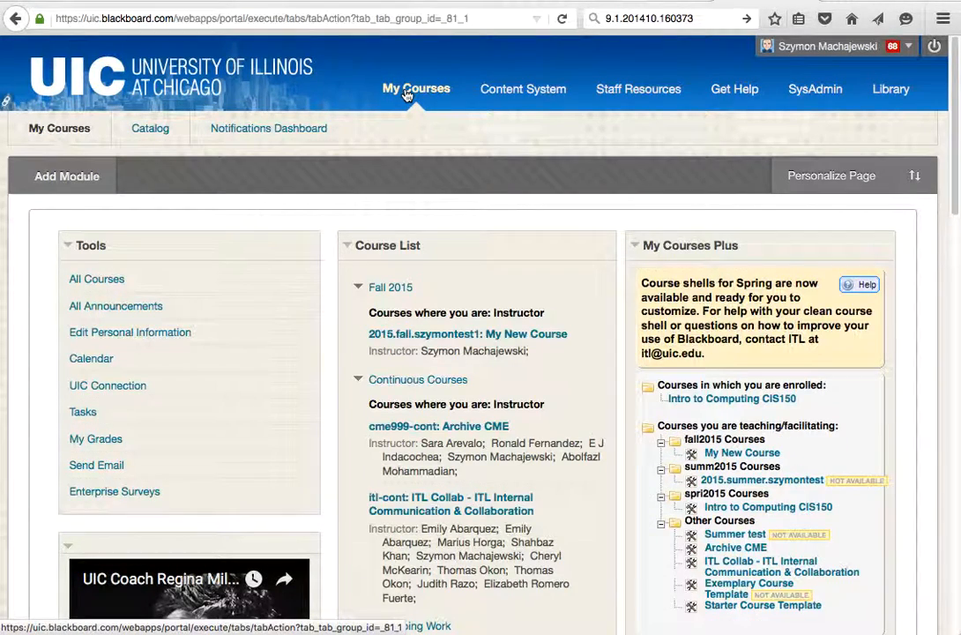
scroll(725, 291, "down", 2)
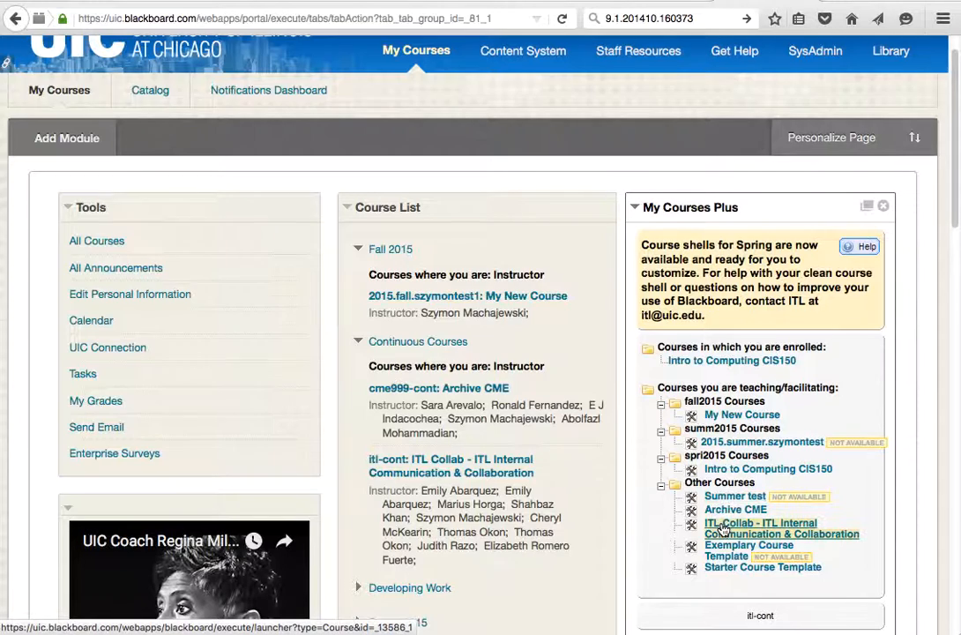
left_click(723, 528)
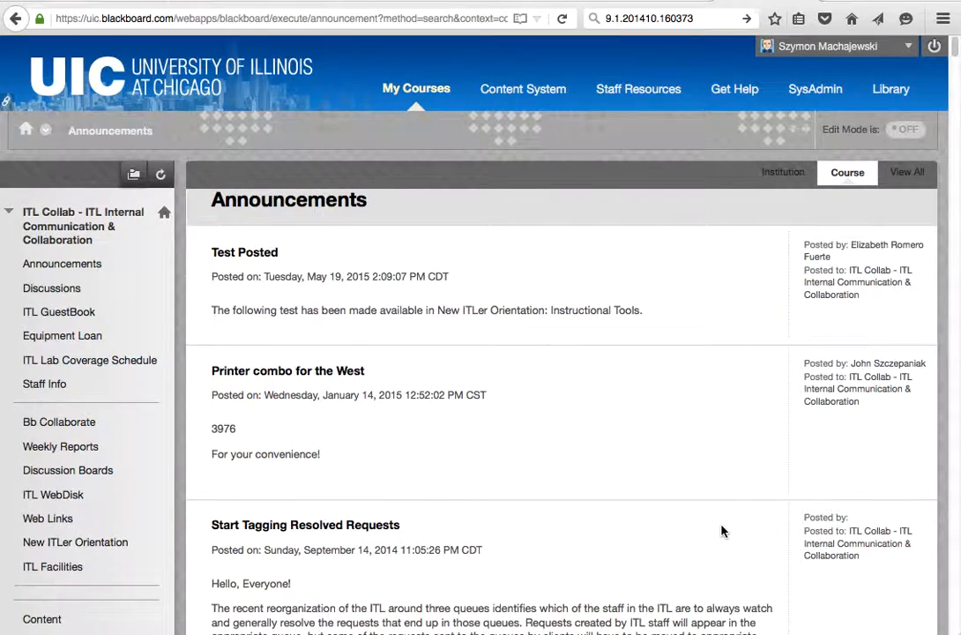
scroll(405, 348, "down", 2)
scroll(405, 349, "down", 6)
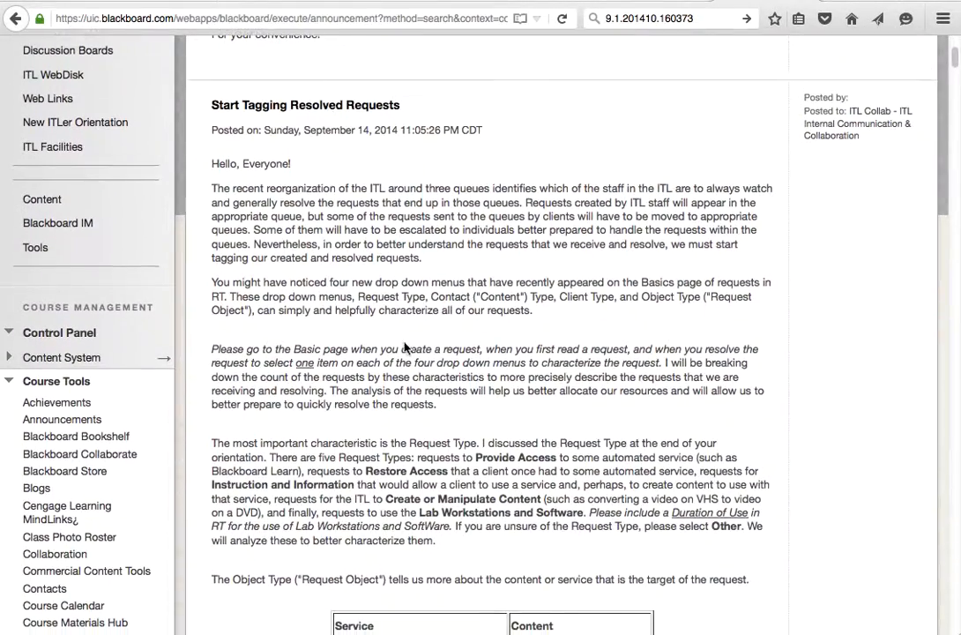
left_click(59, 455)
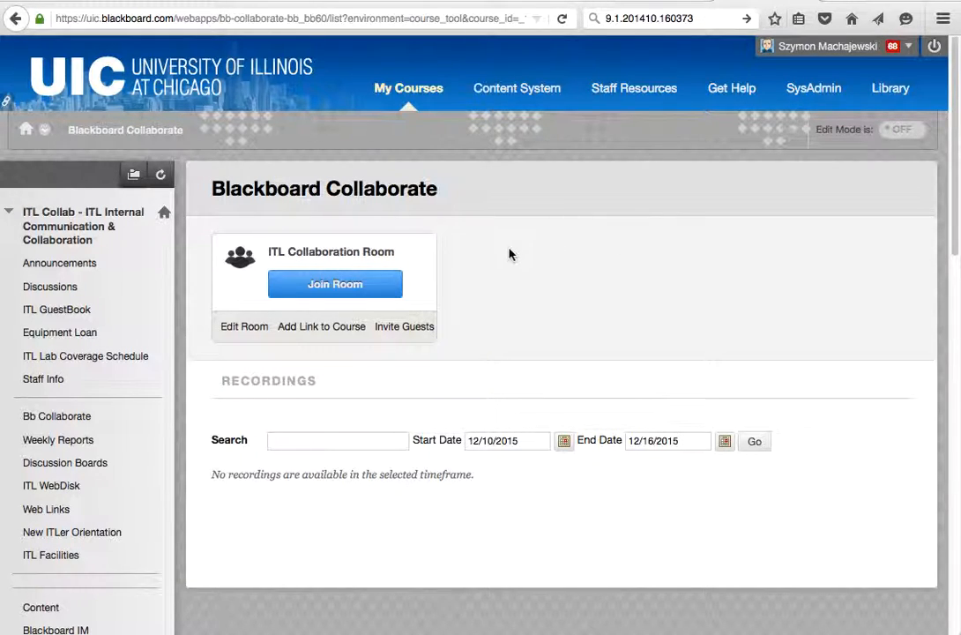
Try joining the ITL Collaboration Room, close the session, and view its guest invitation dialog before cancelling it
left_click(350, 286)
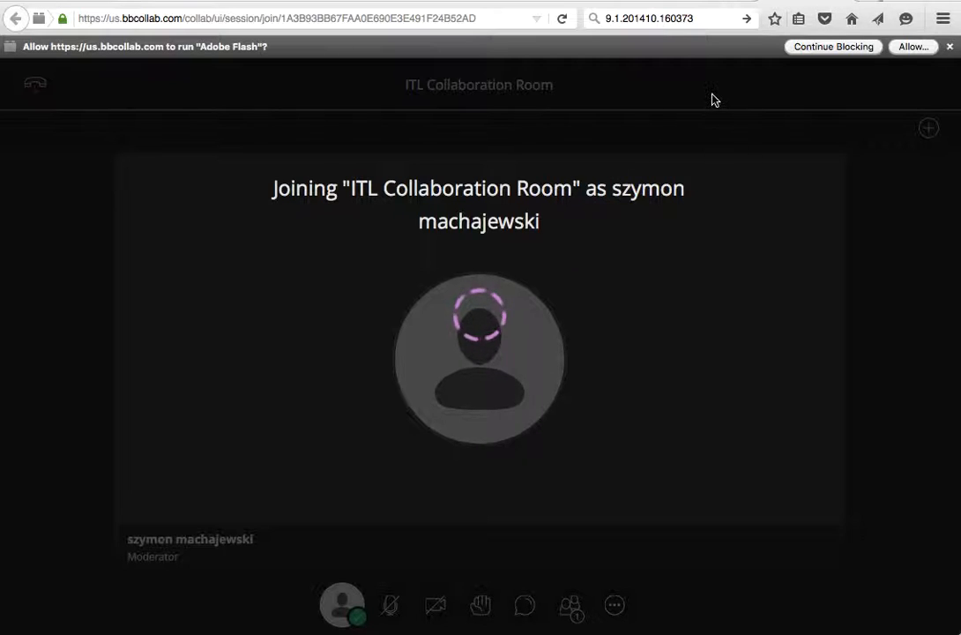
left_click(837, 1)
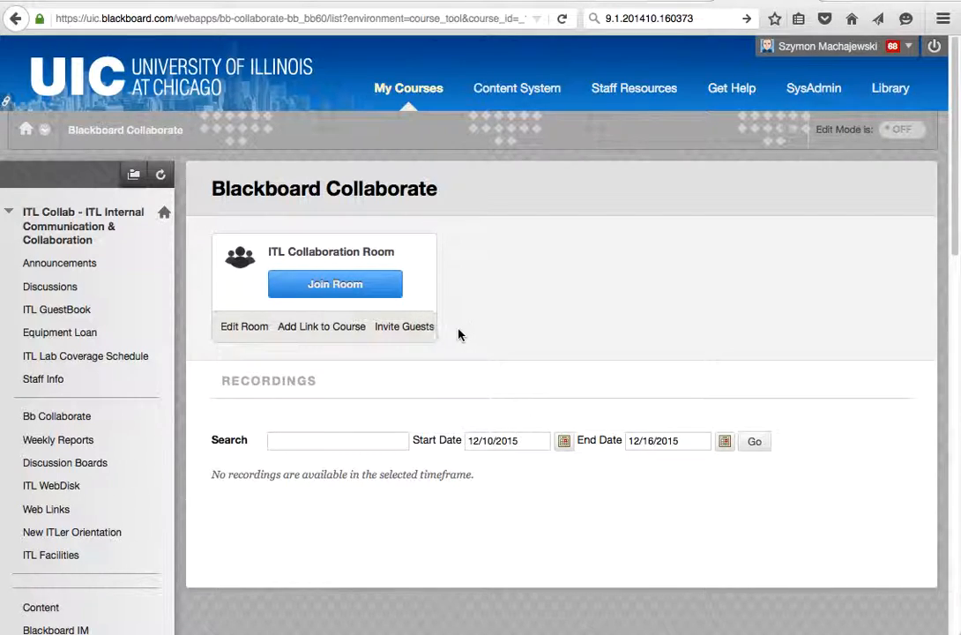
left_click(420, 330)
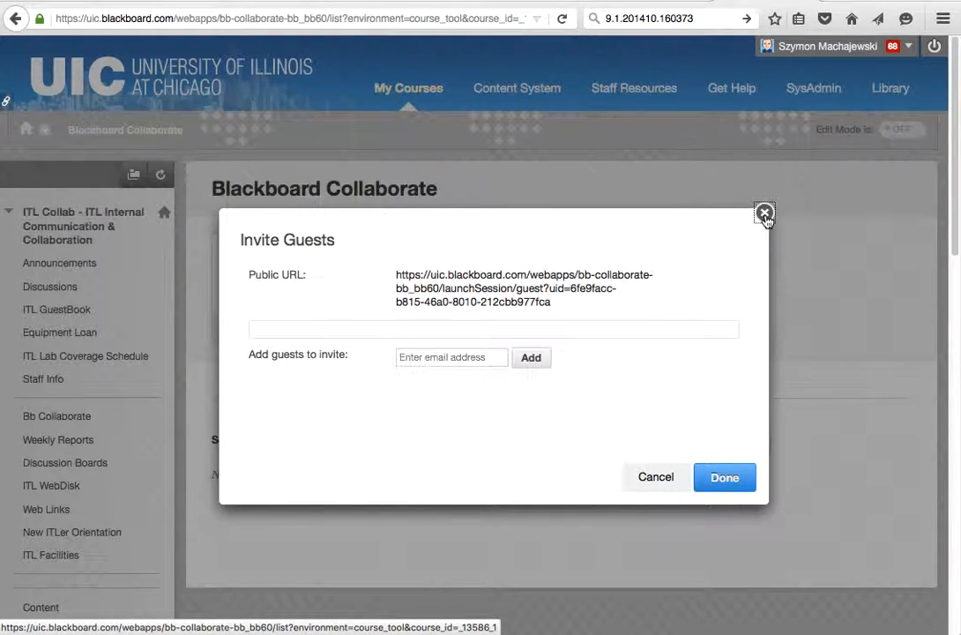
left_click(656, 476)
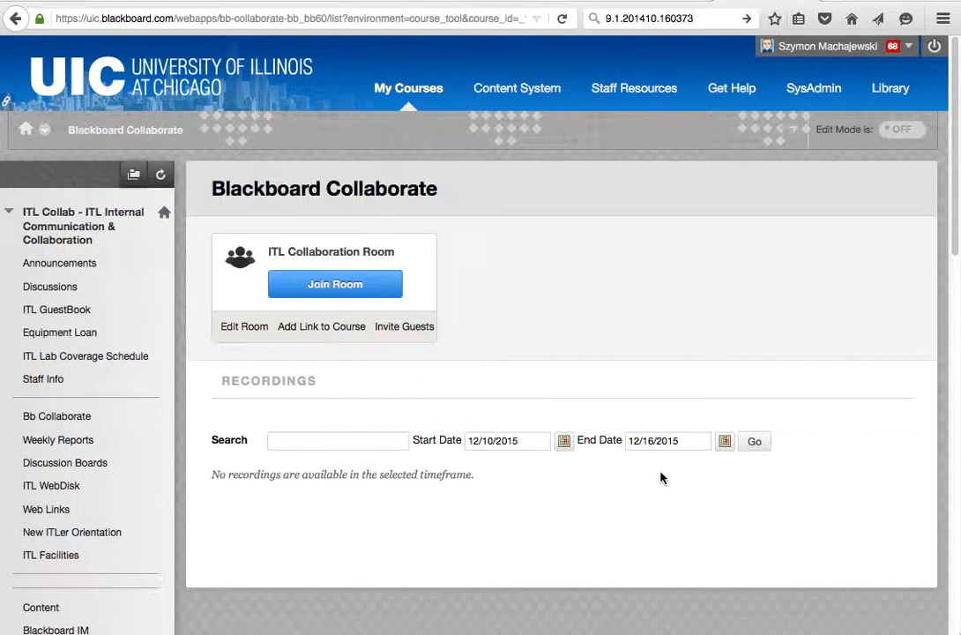
Examine the ITL Collaboration Room's attributes, access options and moderator assignments, and leave the edit form without saving
left_click(236, 329)
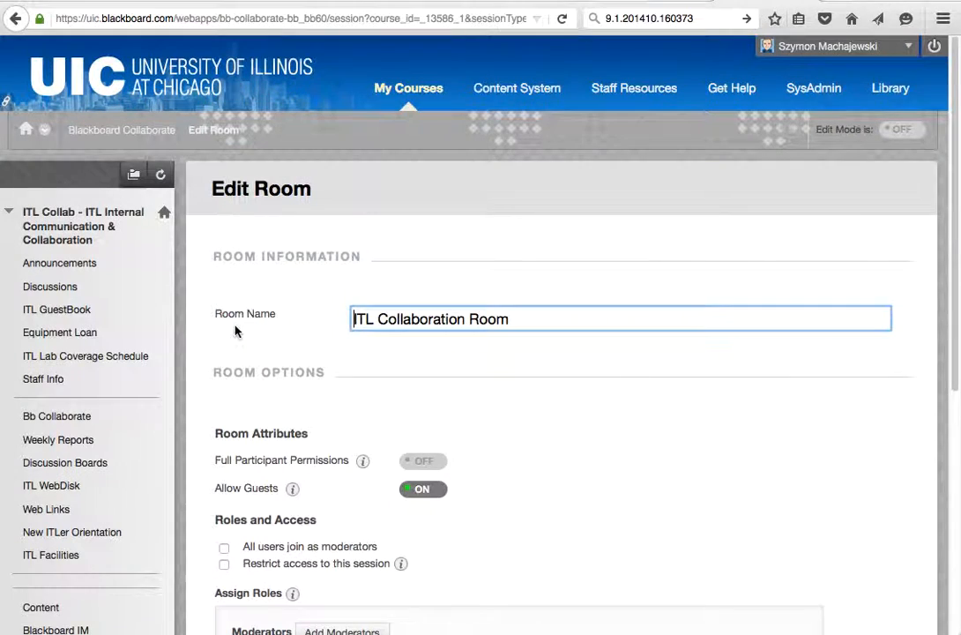
scroll(616, 436, "down", 1)
scroll(616, 436, "down", 5)
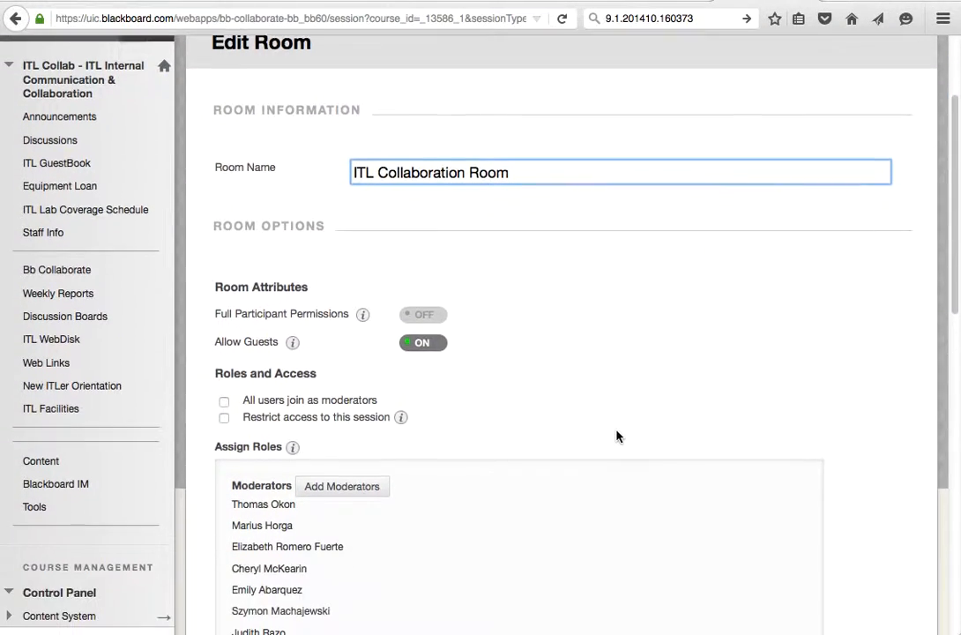
scroll(616, 436, "down", 1)
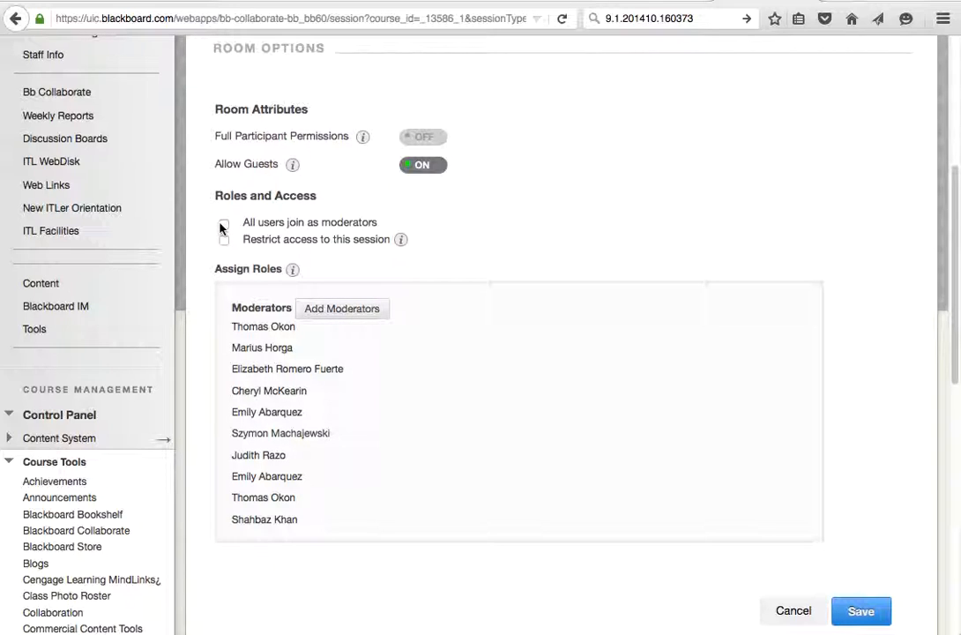
mouse_move(398, 241)
scroll(540, 231, "up", 5)
scroll(539, 231, "down", 6)
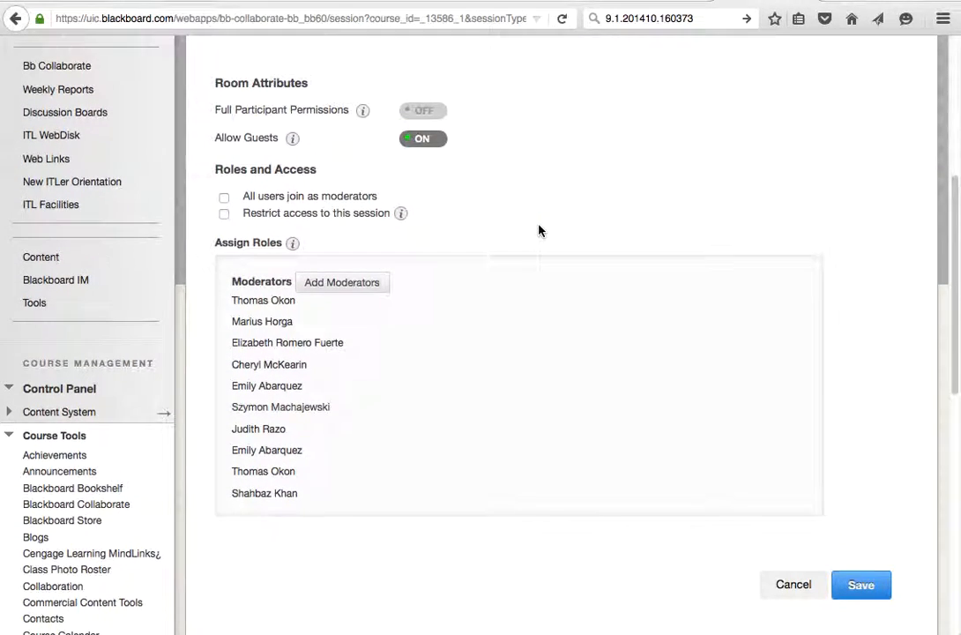
left_click(792, 585)
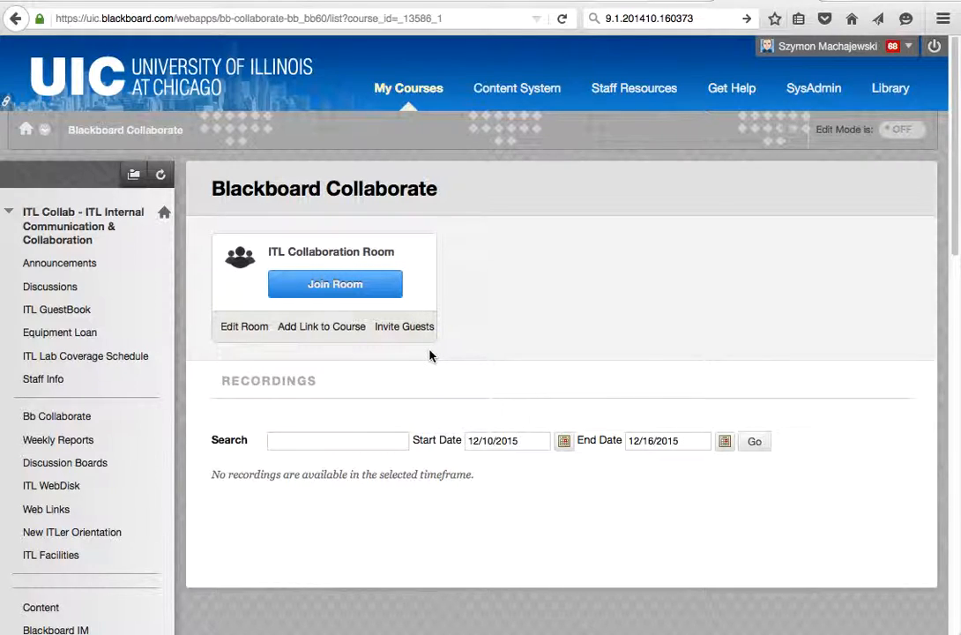
Examine the course link form for the ITL Collaboration Room, expanding Details and Date Restrictions, and cancel it
left_click(329, 331)
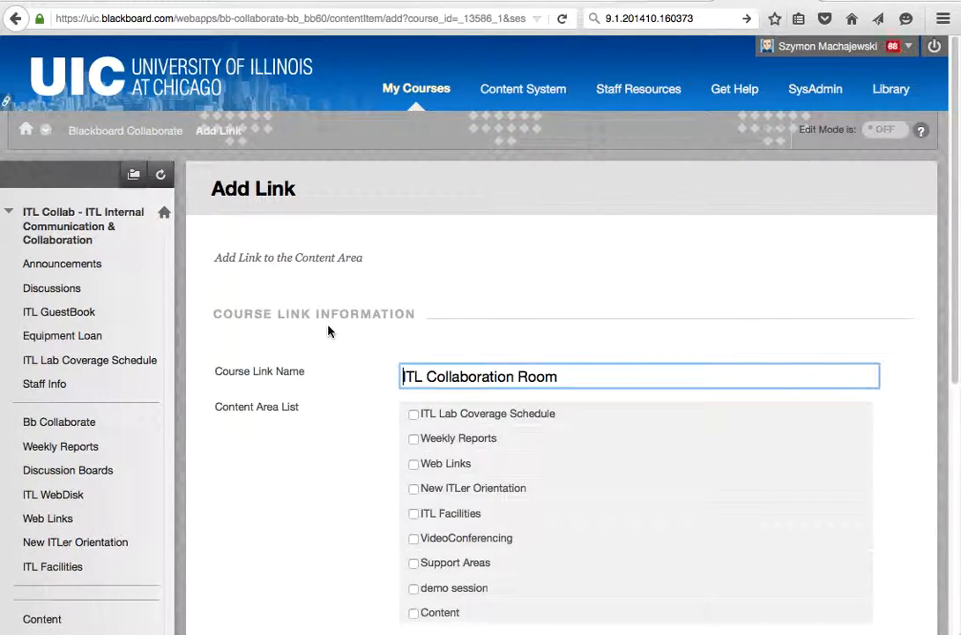
scroll(653, 250, "down", 3)
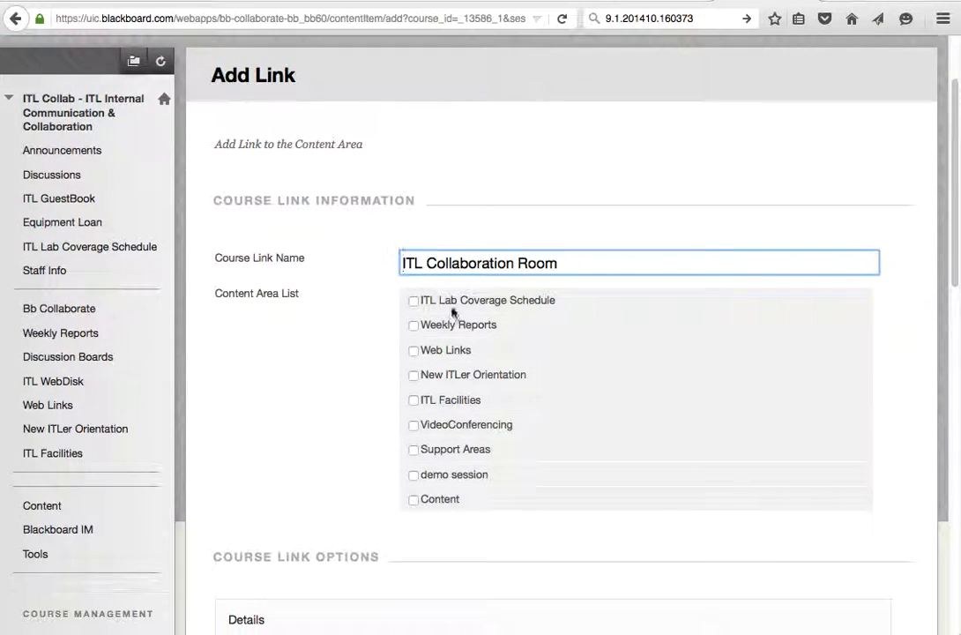
scroll(416, 528, "down", 6)
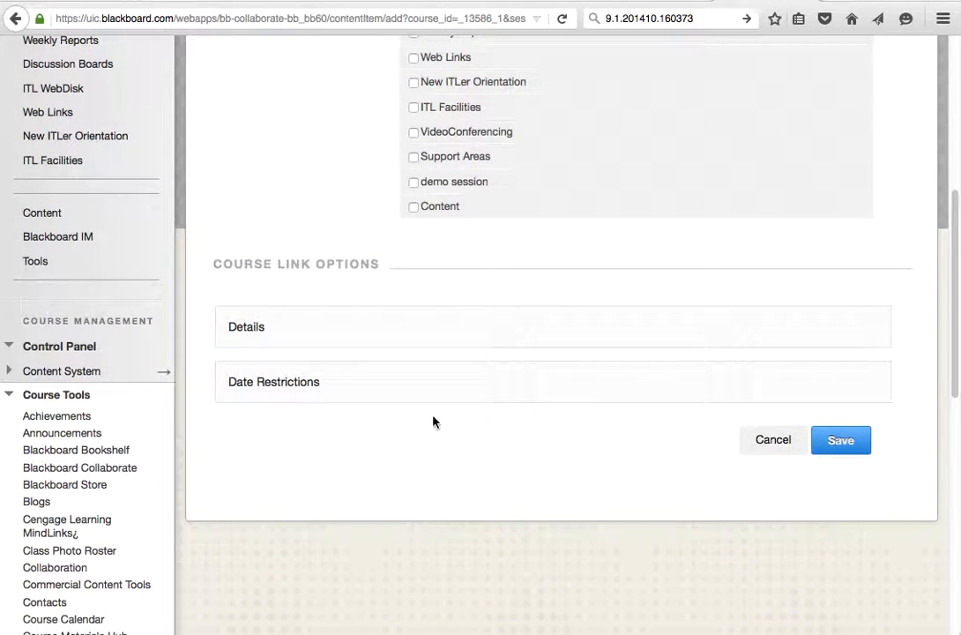
left_click(380, 401)
left_click(453, 337)
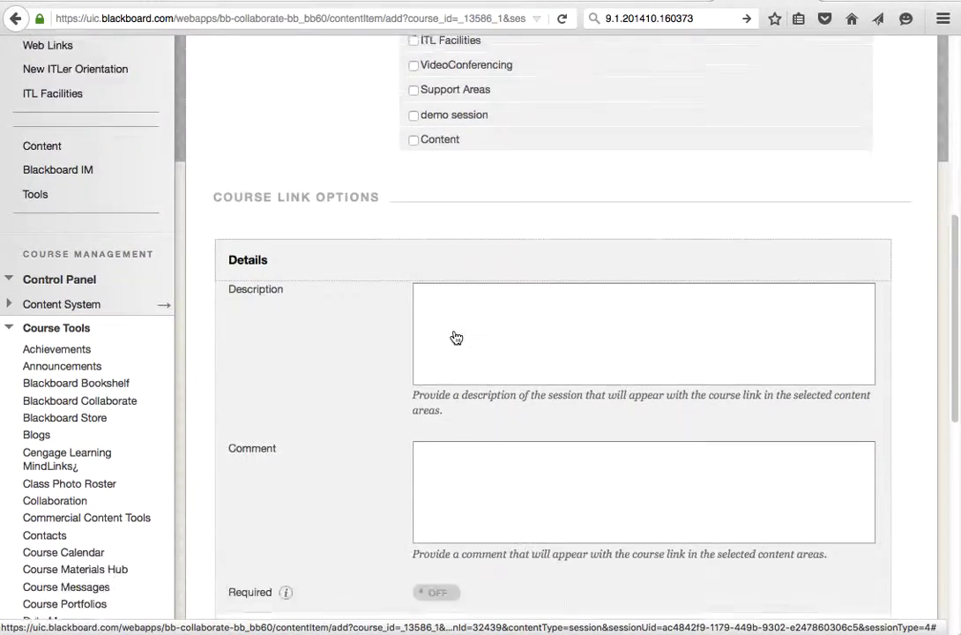
scroll(453, 336, "down", 8)
scroll(455, 335, "up", 4)
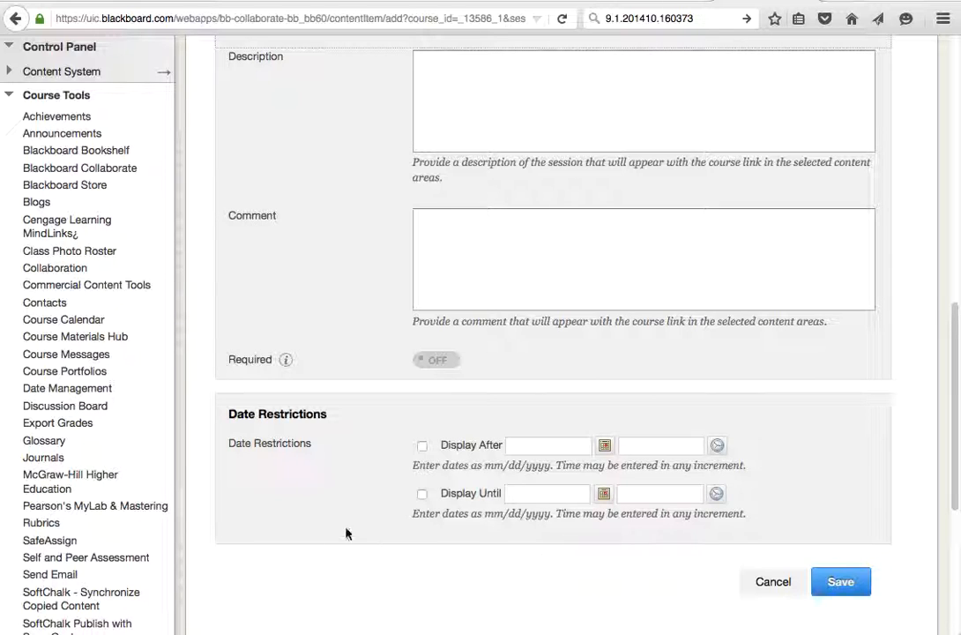
scroll(346, 533, "up", 15)
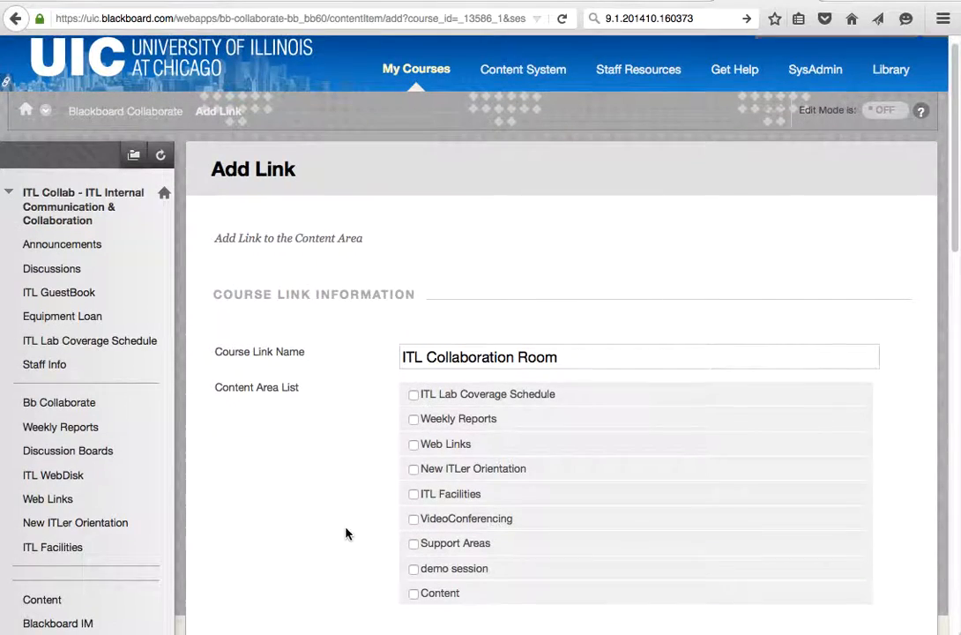
scroll(347, 533, "down", 20)
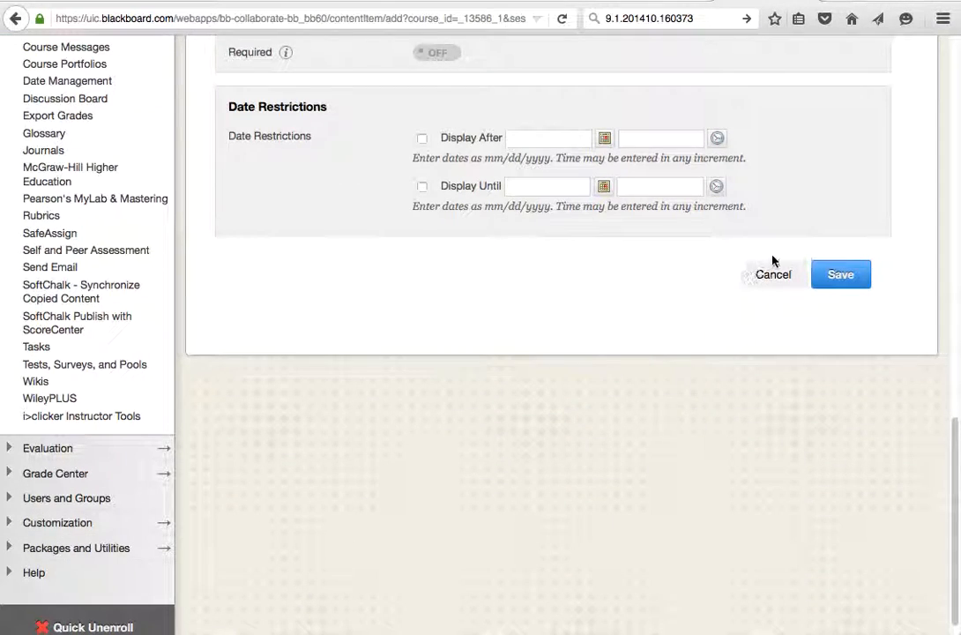
left_click(773, 274)
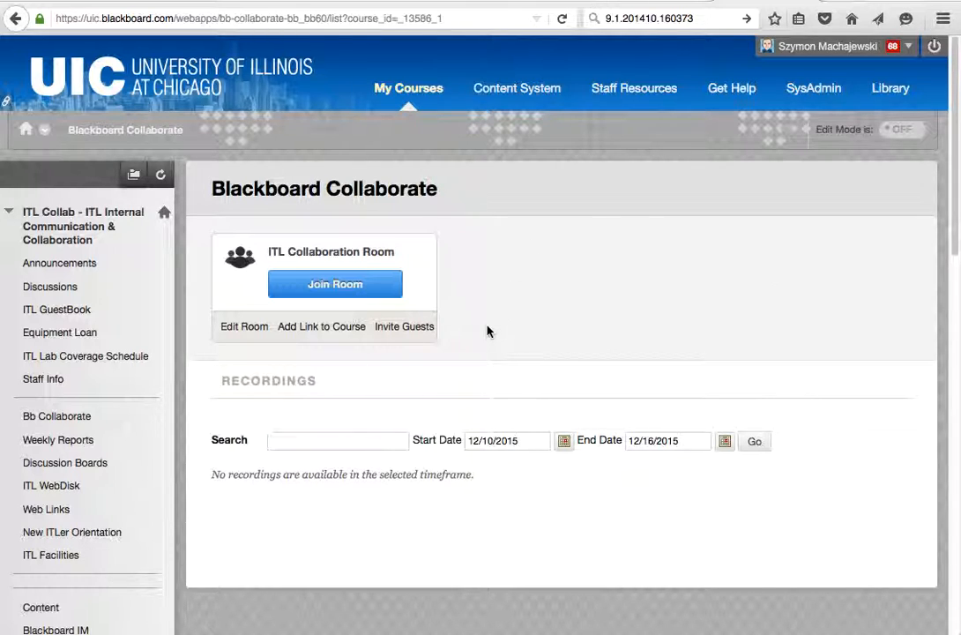
Open the guest invitation dialog of the ITL Collaboration Room to view its public URL
left_click(408, 327)
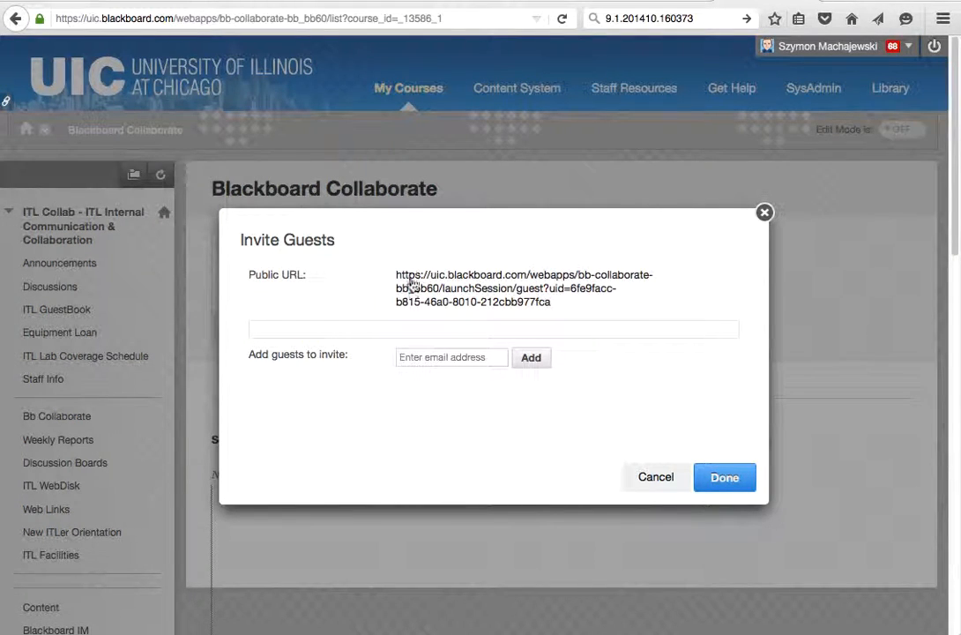